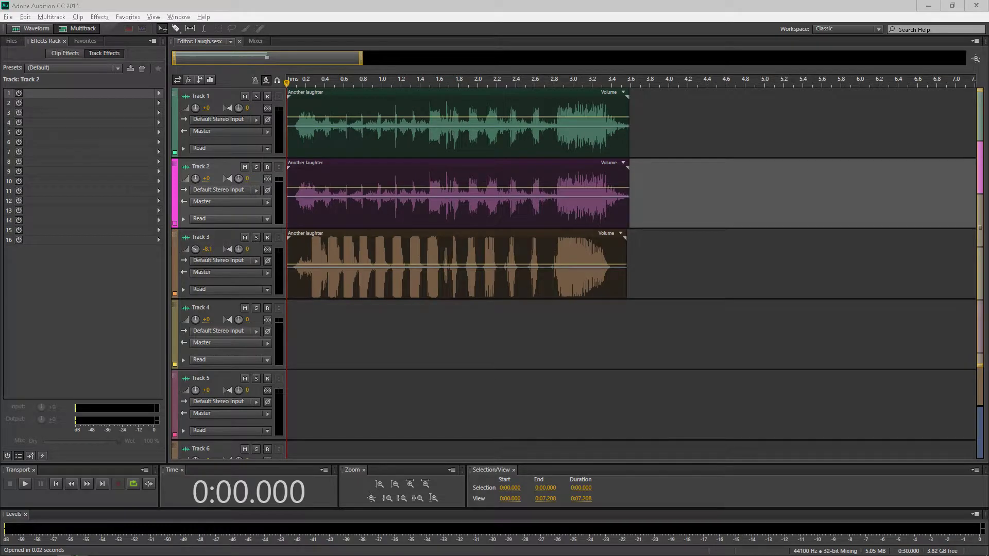
Glance at Audition's Favorites menu and close it again.
mouse_move(98, 554)
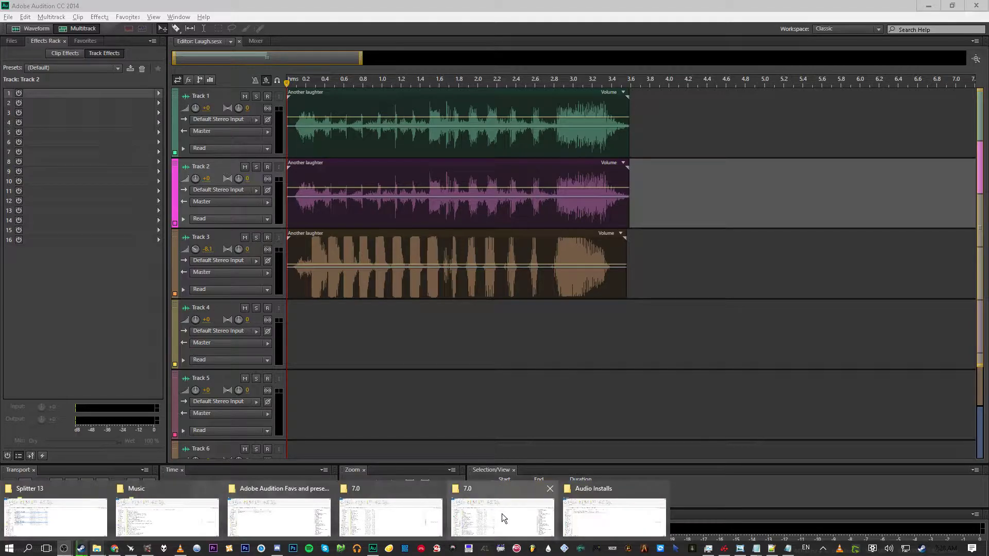
click(119, 20)
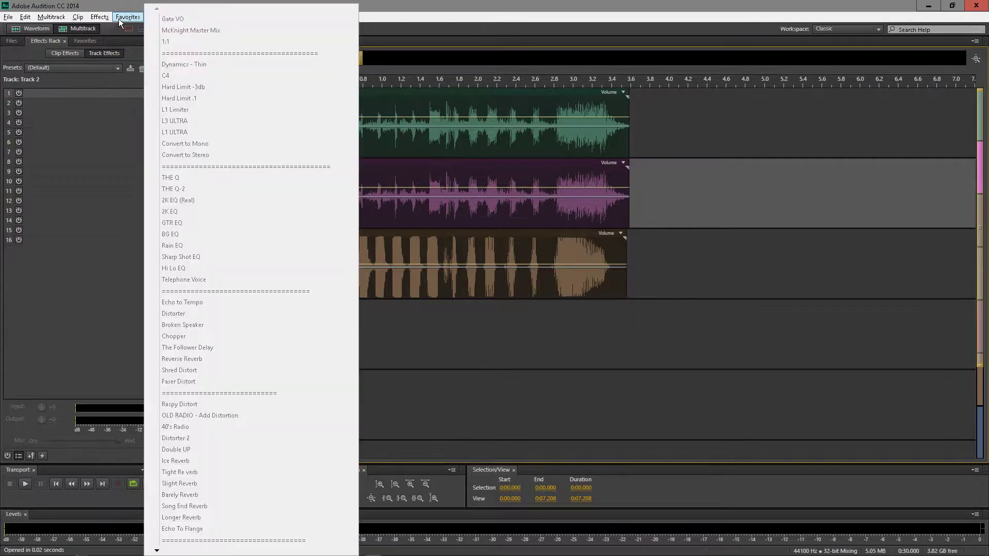
click(118, 19)
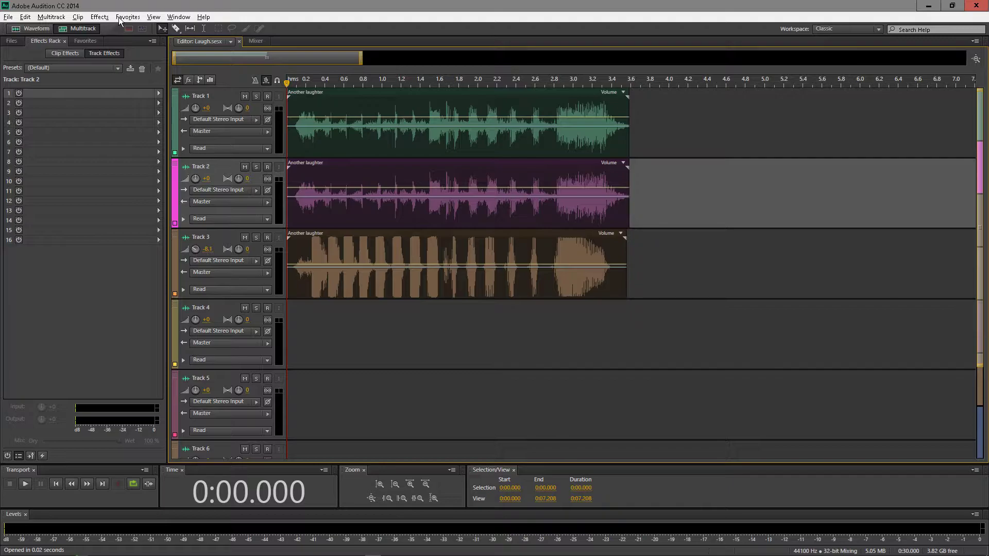
Bring forward the Audition 7.0 settings folder window and move it aside to reveal the one behind.
key(alt+Tab)
key(alt+Tab)
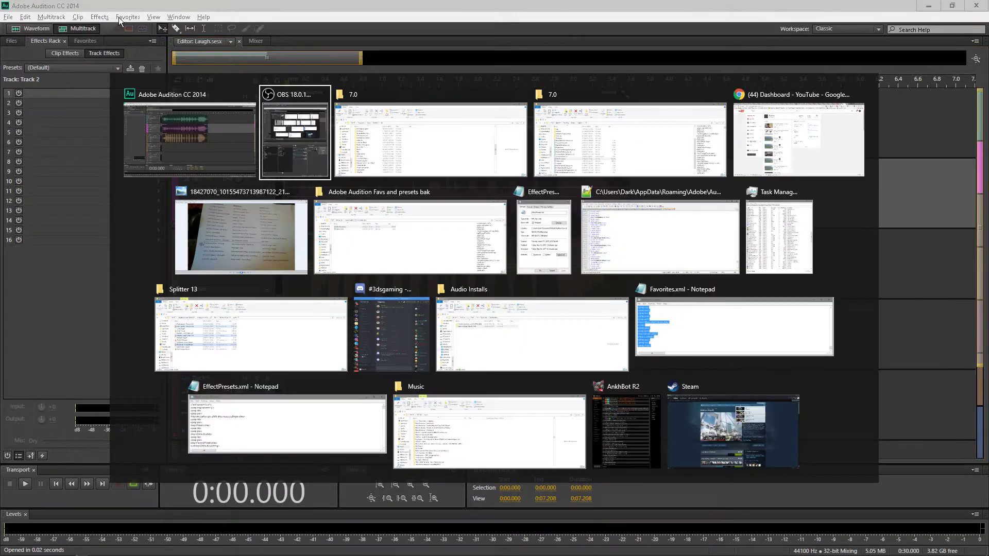
scroll(215, 200, down, 5)
scroll(208, 199, up, 6)
key(alt+Tab)
key(alt+Tab)
key(alt+Tab)
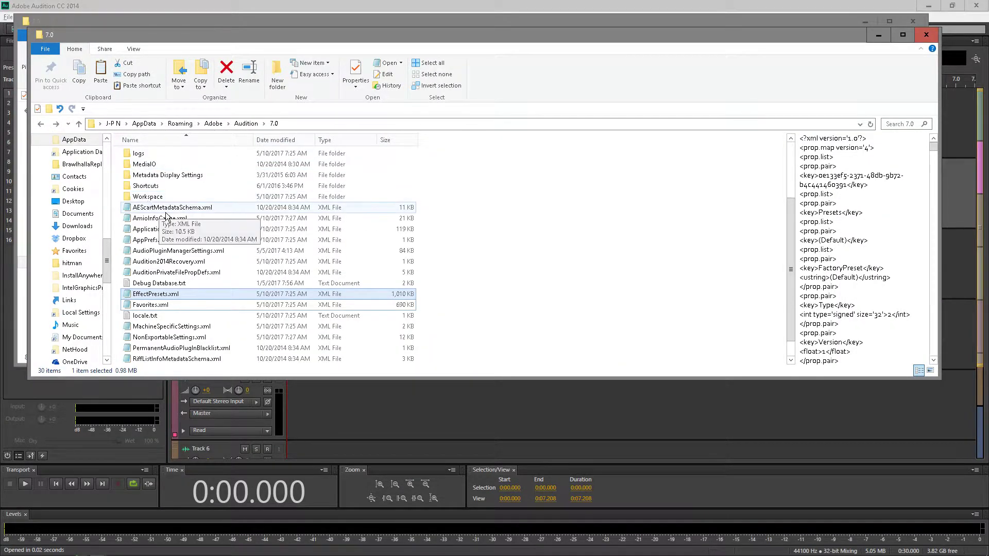
drag(265, 36, 339, 60)
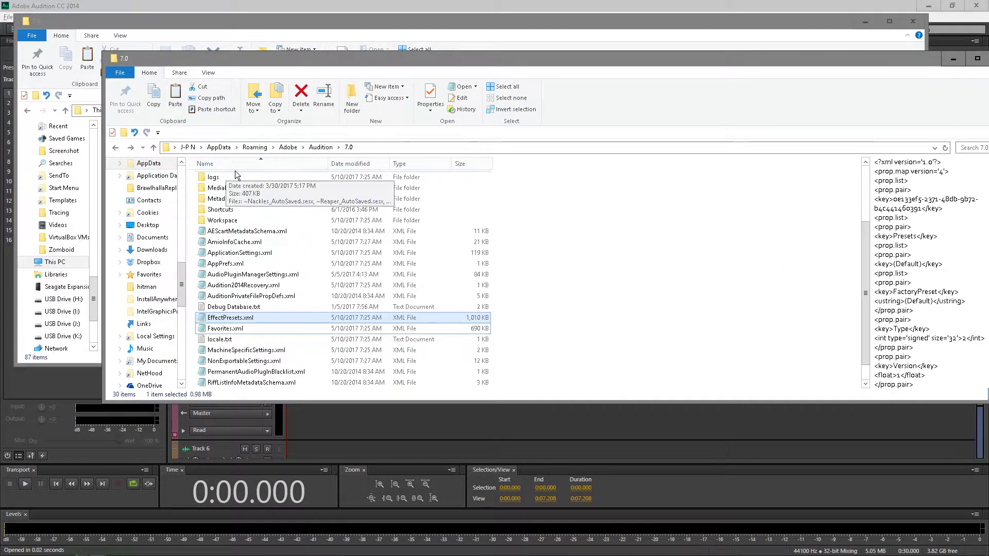
click(317, 148)
click(218, 147)
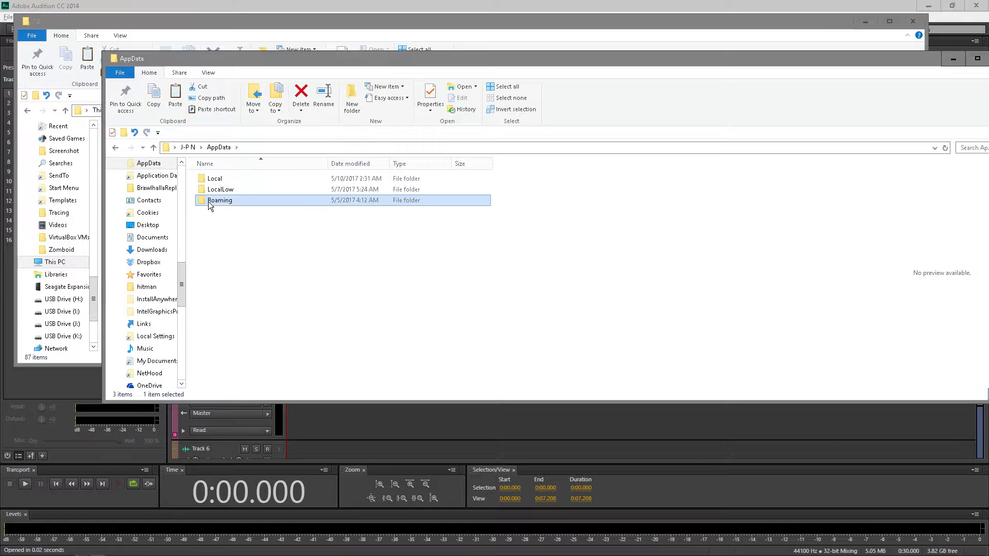
double_click(208, 201)
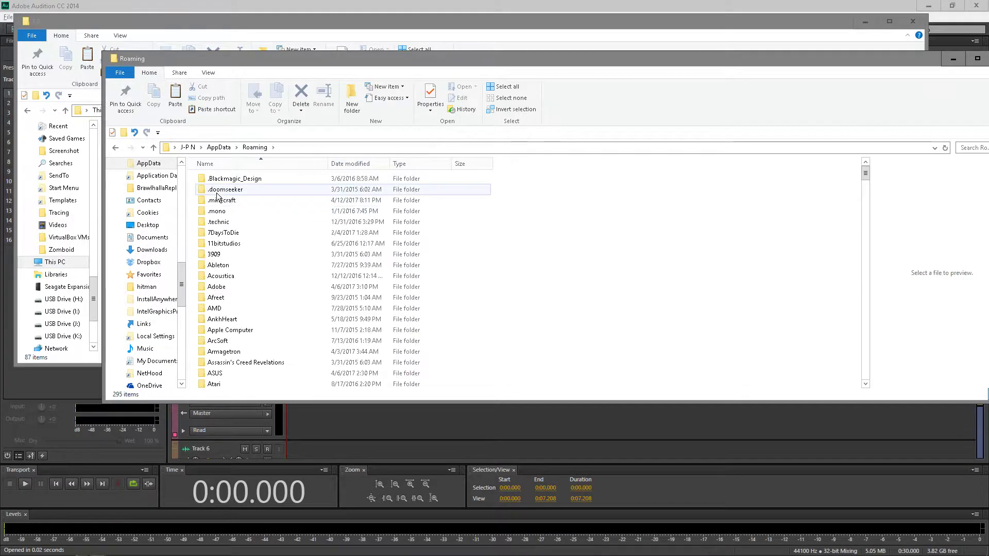
click(216, 287)
key(F2)
key(Return)
key(Return)
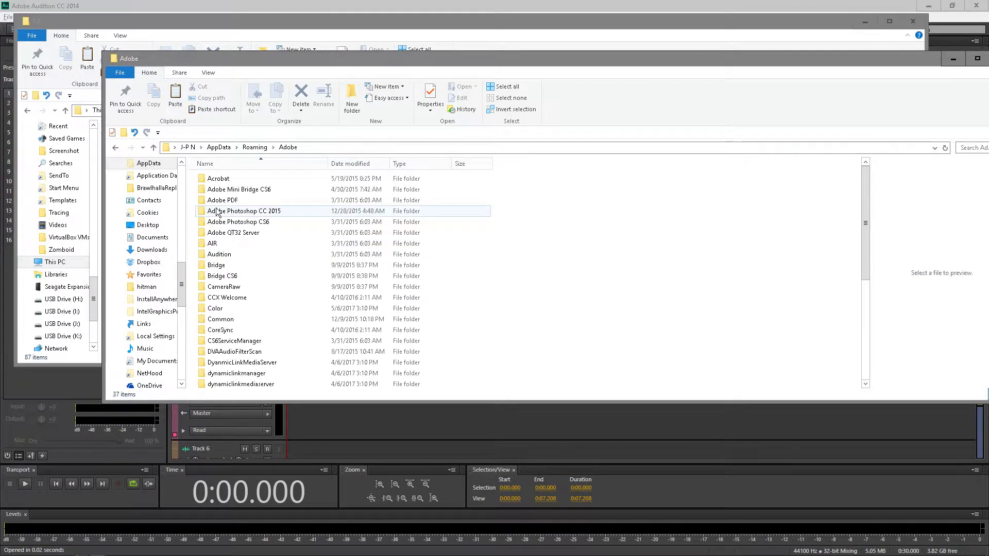
click(221, 254)
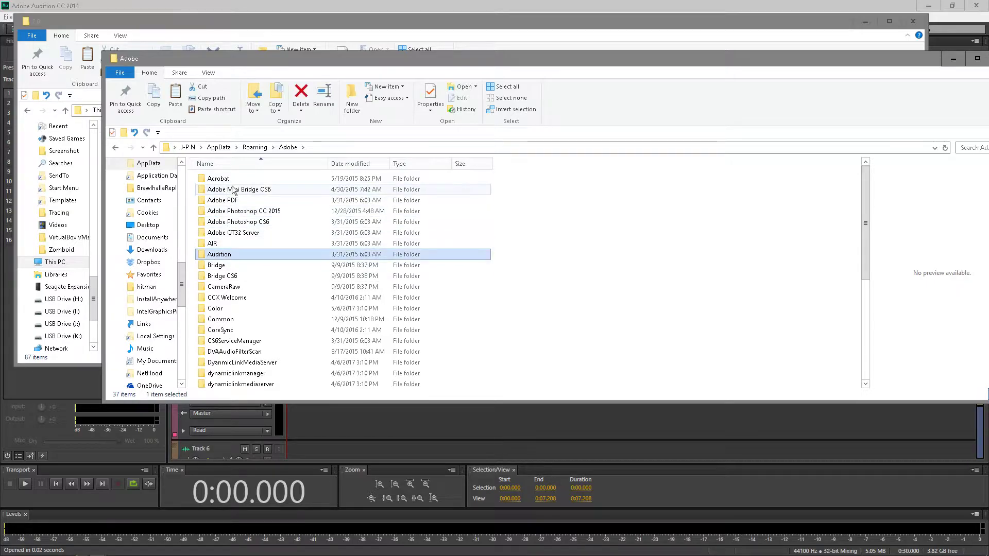
key(Return)
double_click(246, 178)
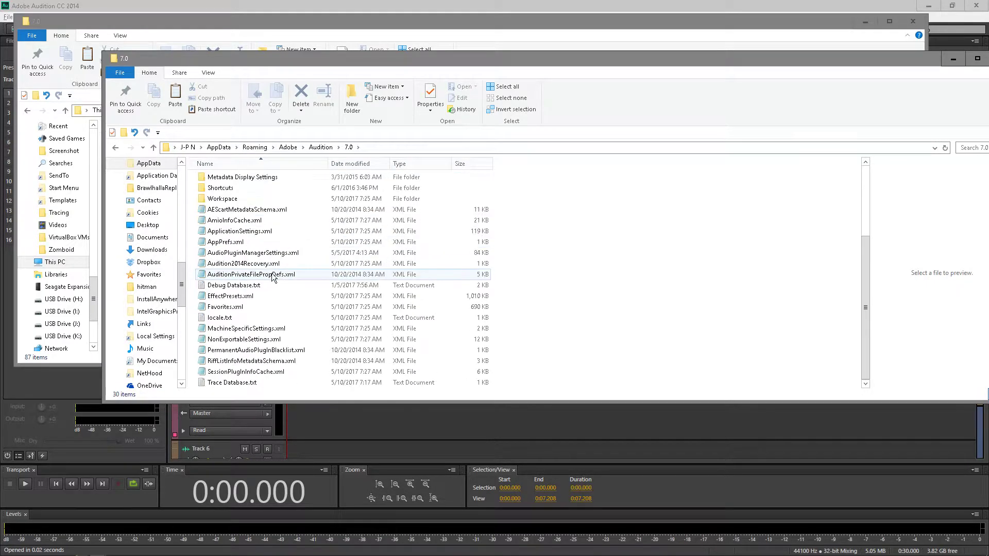
click(255, 297)
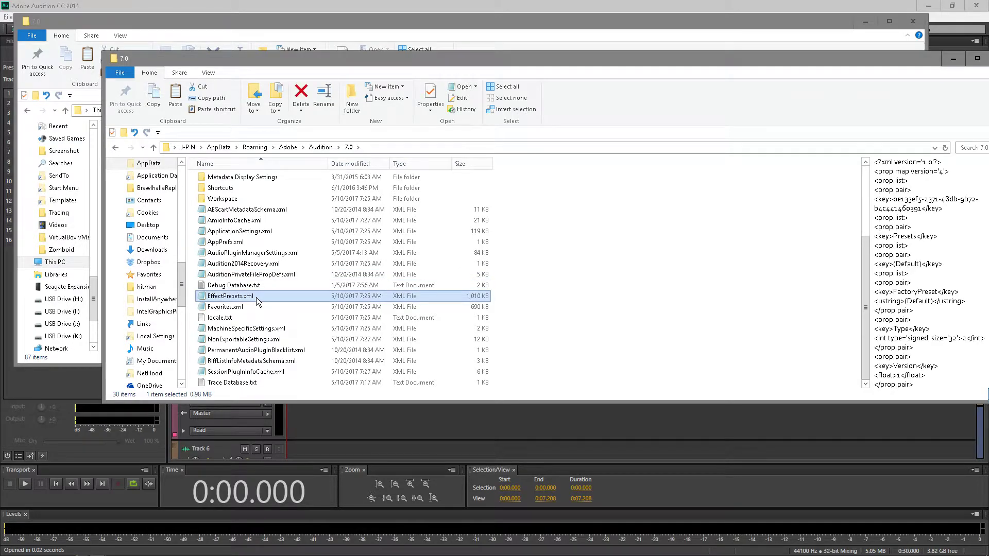
Open EffectPresets.xml in the text editor, then select it together with Favorites.xml.
double_click(256, 297)
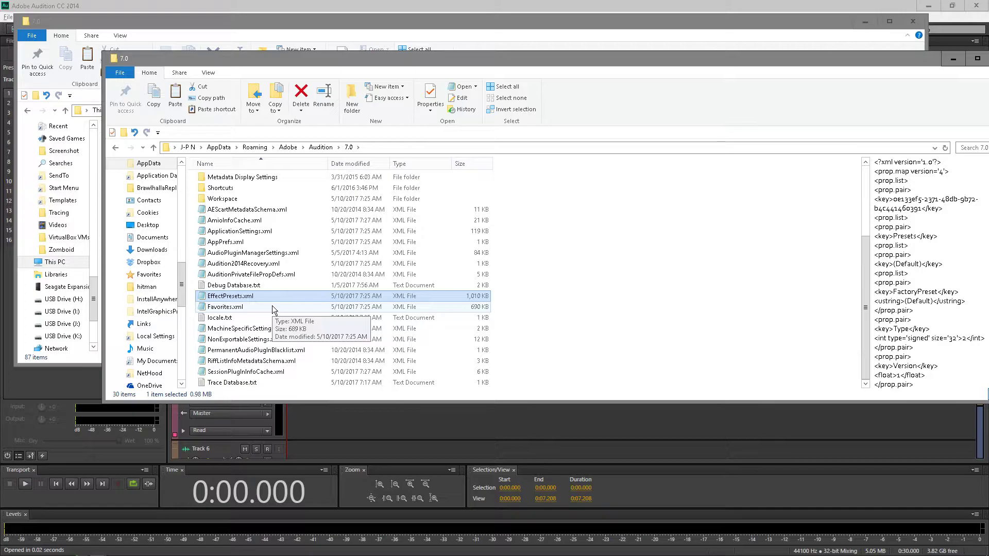
ctrl+click(265, 307)
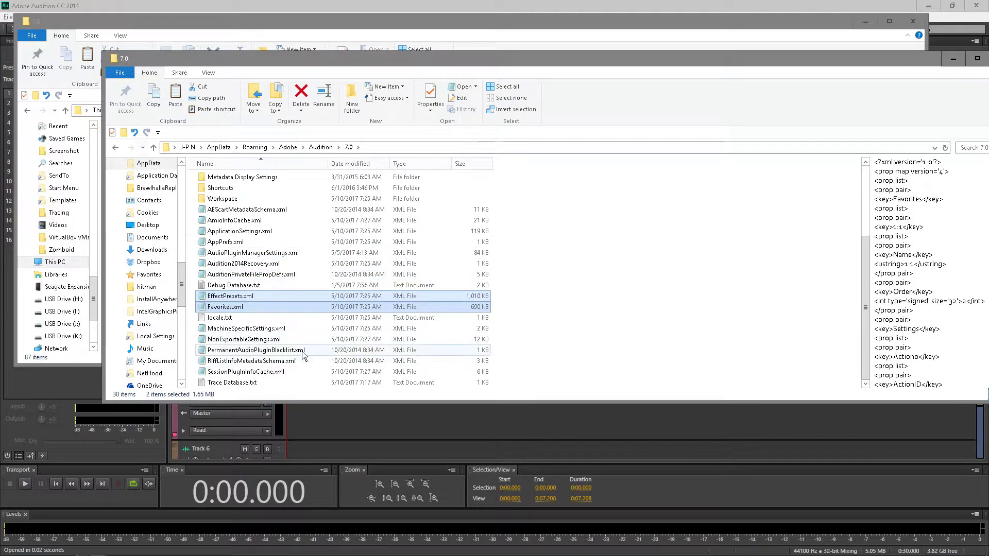
key(alt+Tab)
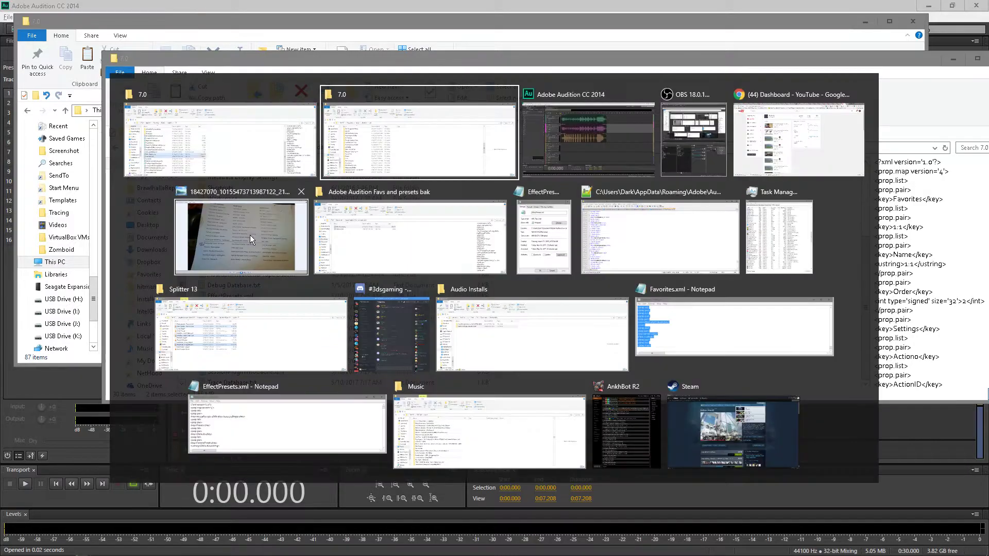
Bring the 'Adobe Audition Favs and presets bak' folder forward, clear its selection, and return to Audition.
click(415, 236)
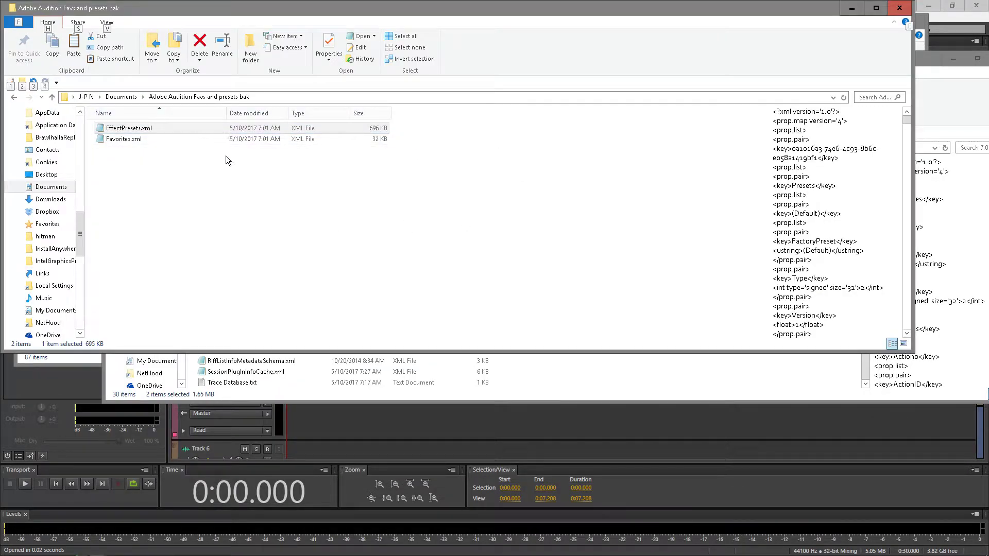
click(178, 162)
key(alt+Tab)
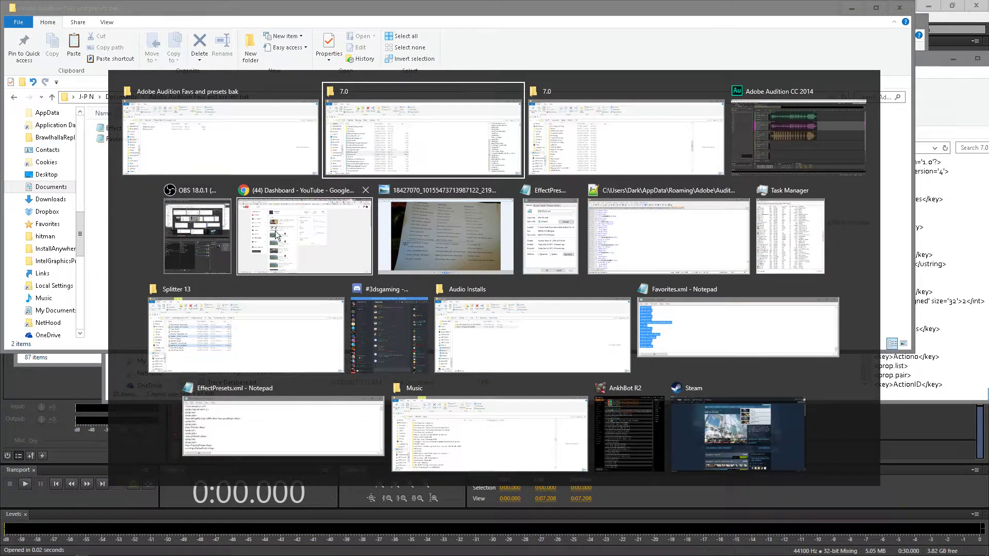
click(422, 136)
key(alt+Tab)
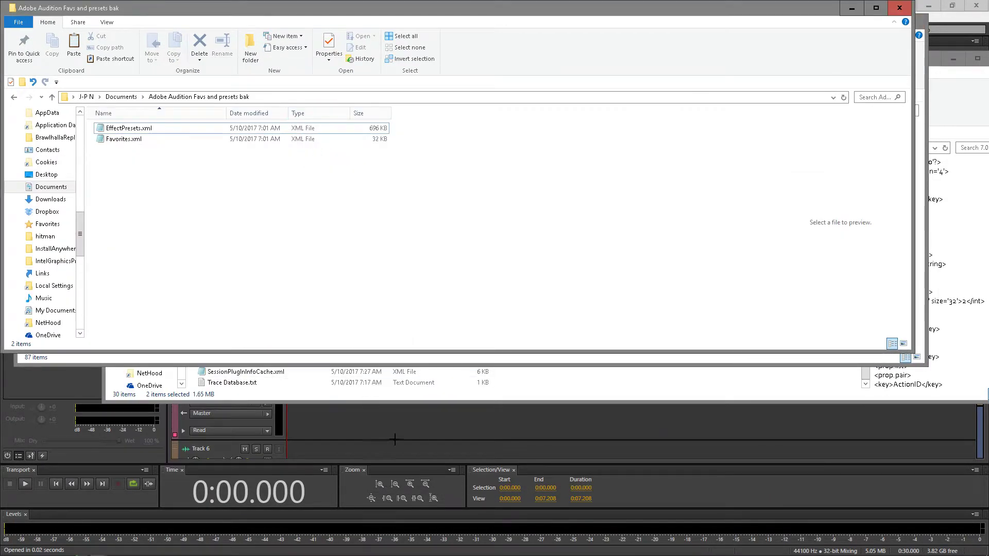
click(407, 435)
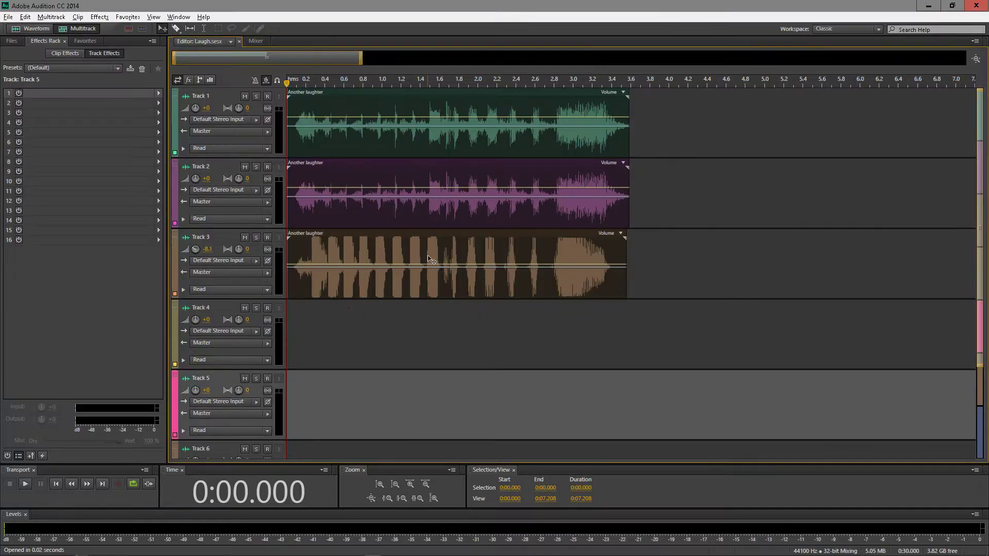
click(143, 17)
click(117, 20)
click(88, 67)
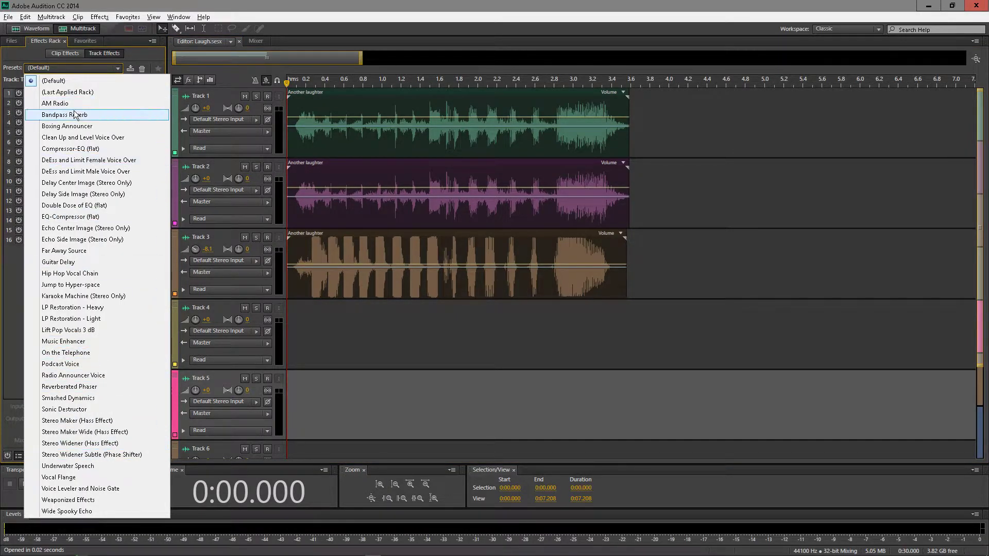
click(84, 68)
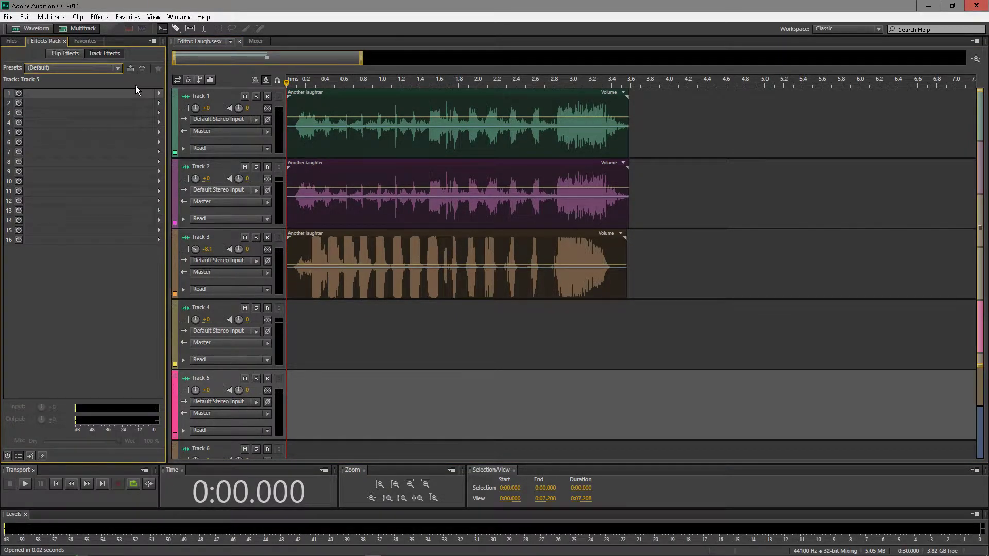
Reload the changed EffectPresets.xml in Notepad++, scroll up through its presets, and return to Audition.
key(alt+Tab)
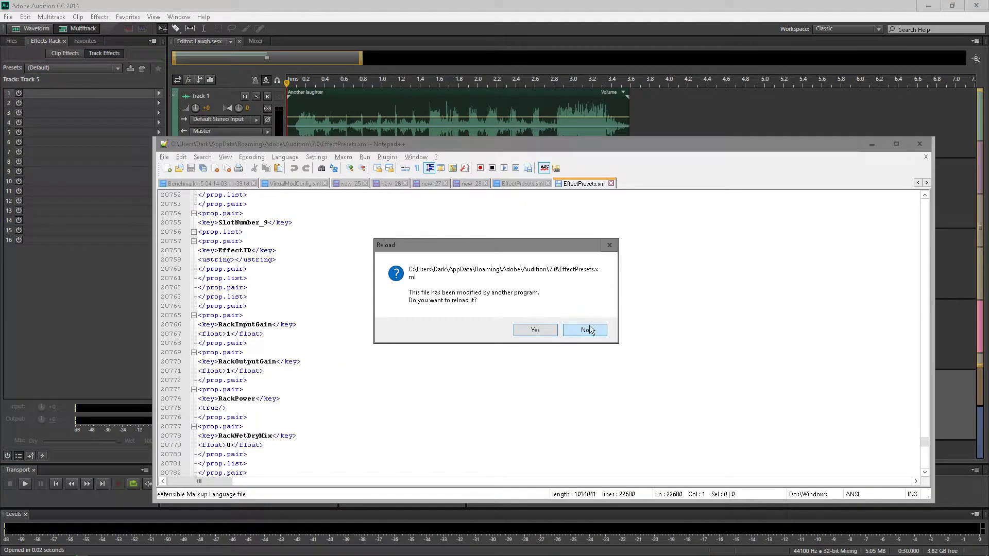
click(590, 327)
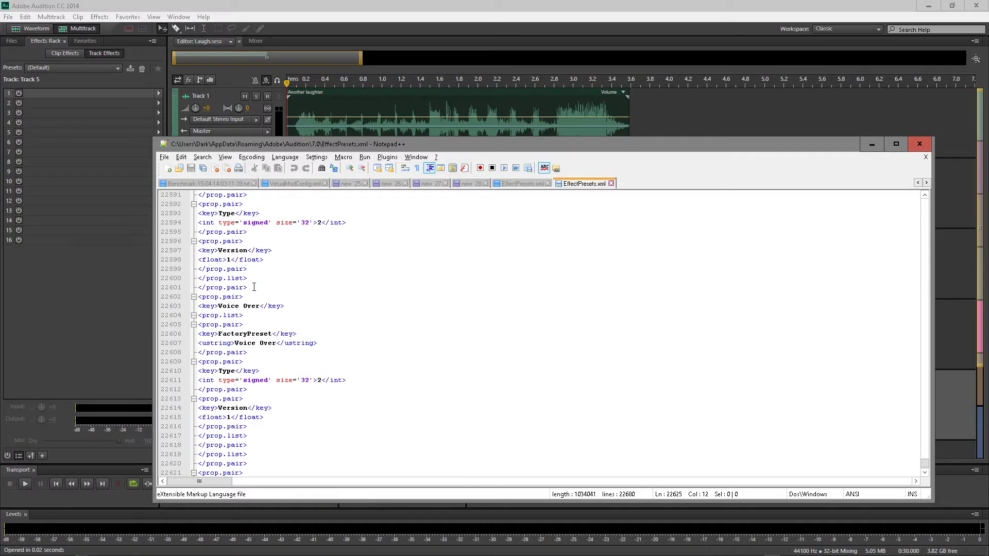
scroll(254, 287, up, 20)
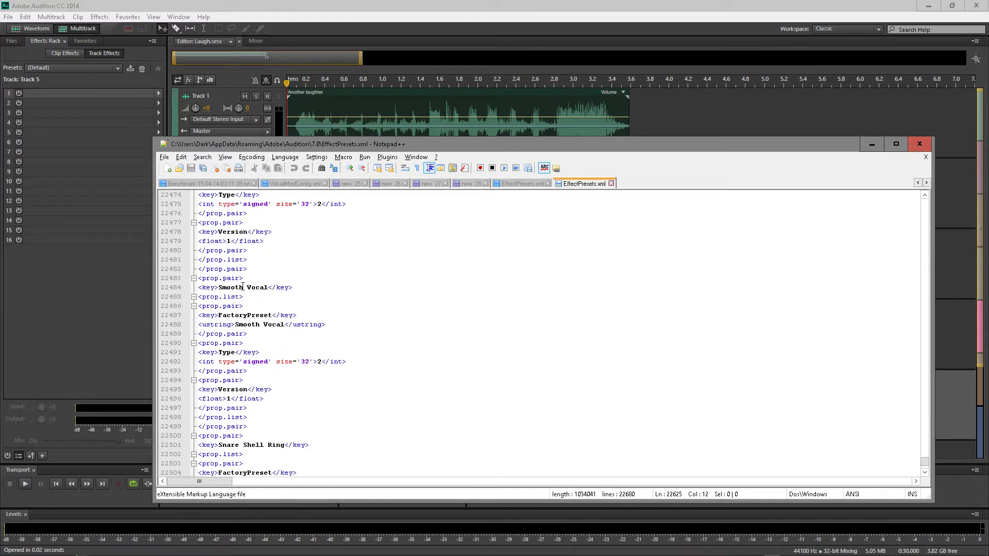
scroll(242, 286, up, 11)
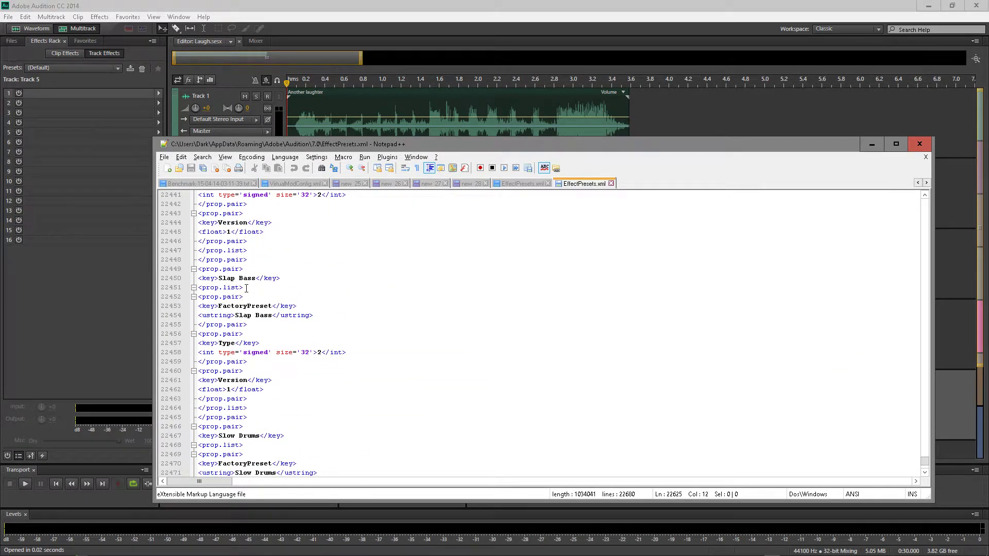
scroll(246, 288, up, 20)
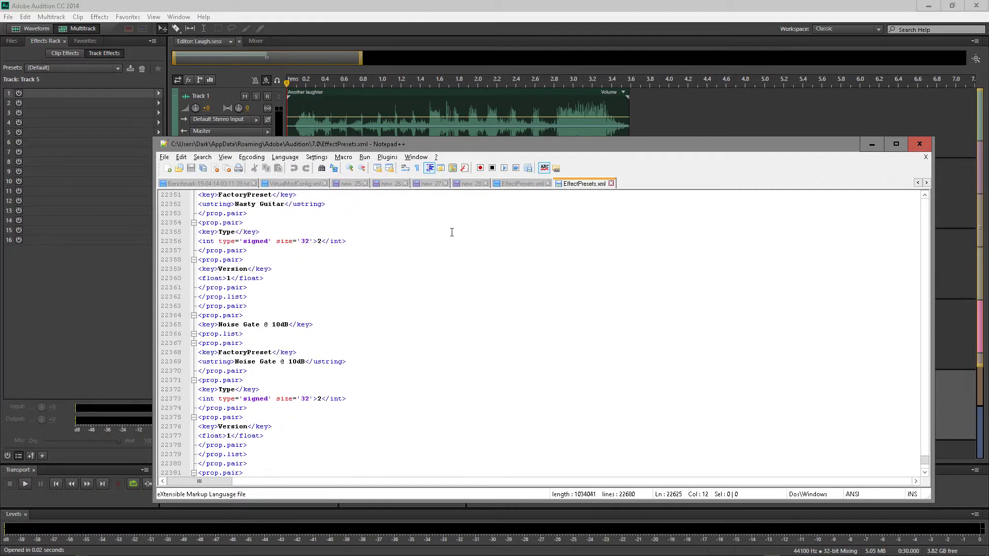
key(alt+Tab)
key(alt+Tab)
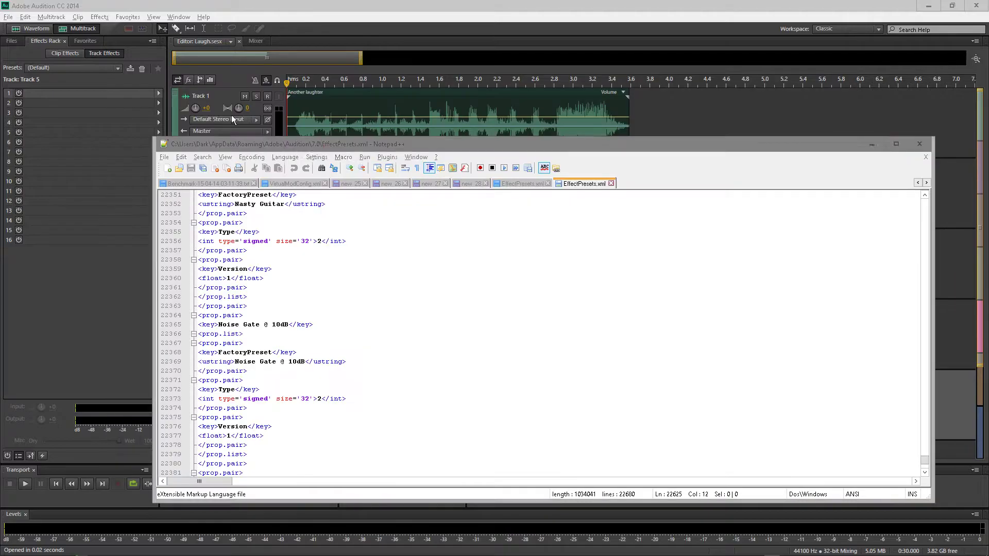
click(230, 115)
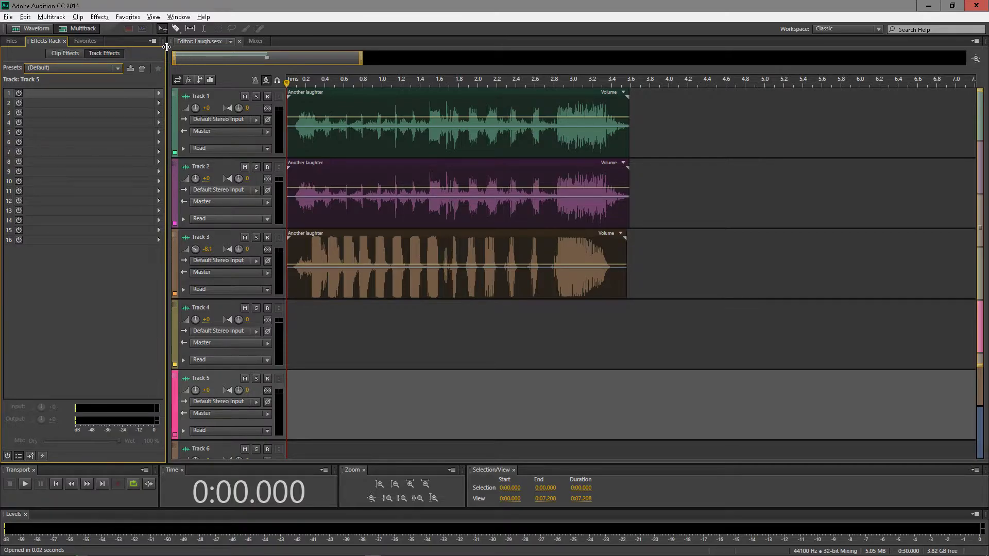
Open Audition's Favorites menu, close it, and reopen it to list the saved favorites.
key(alt+Tab)
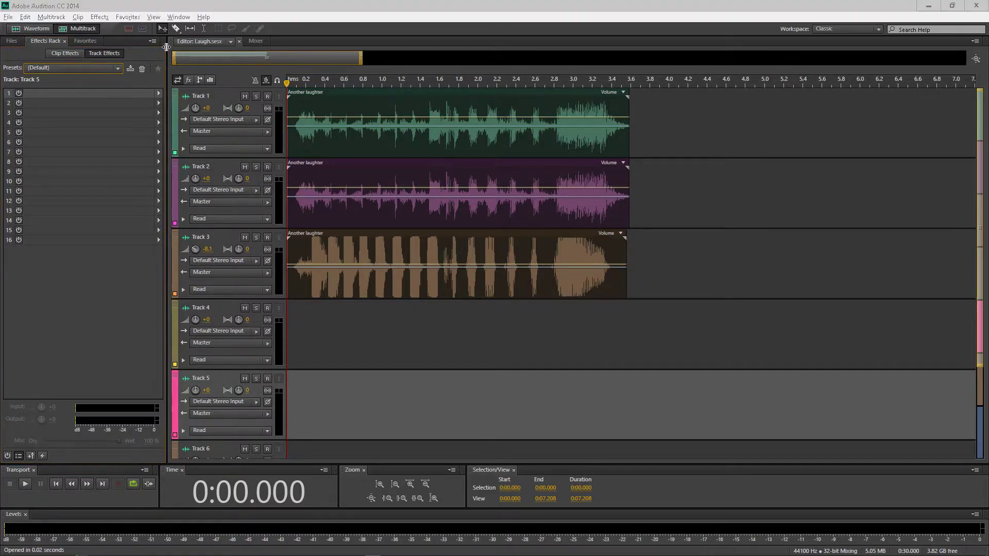
click(128, 16)
click(129, 18)
click(129, 18)
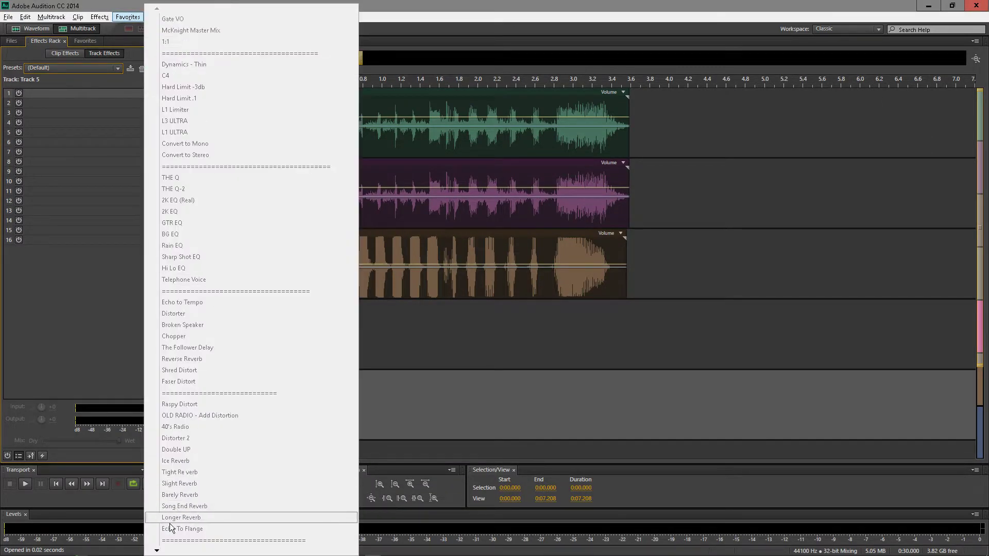
mouse_move(163, 552)
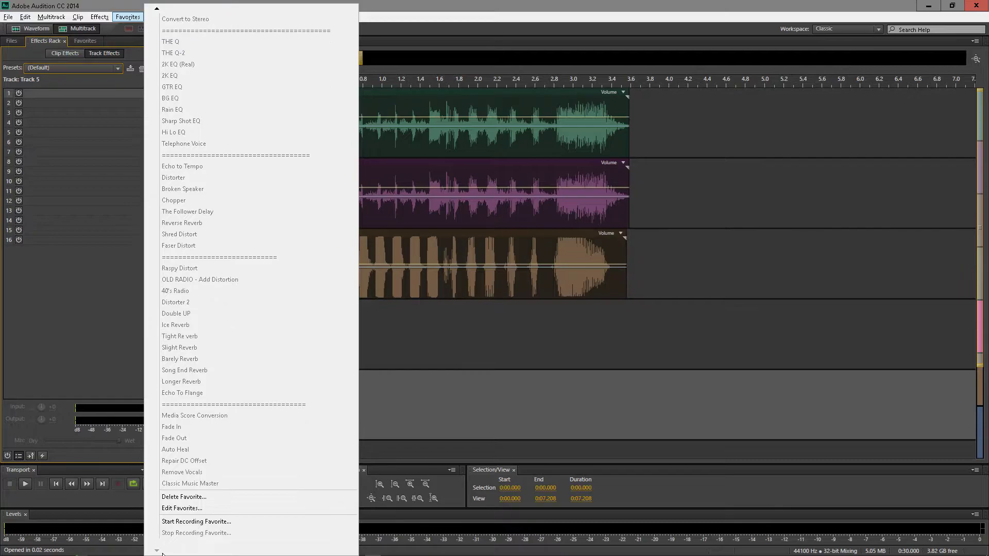
click(66, 98)
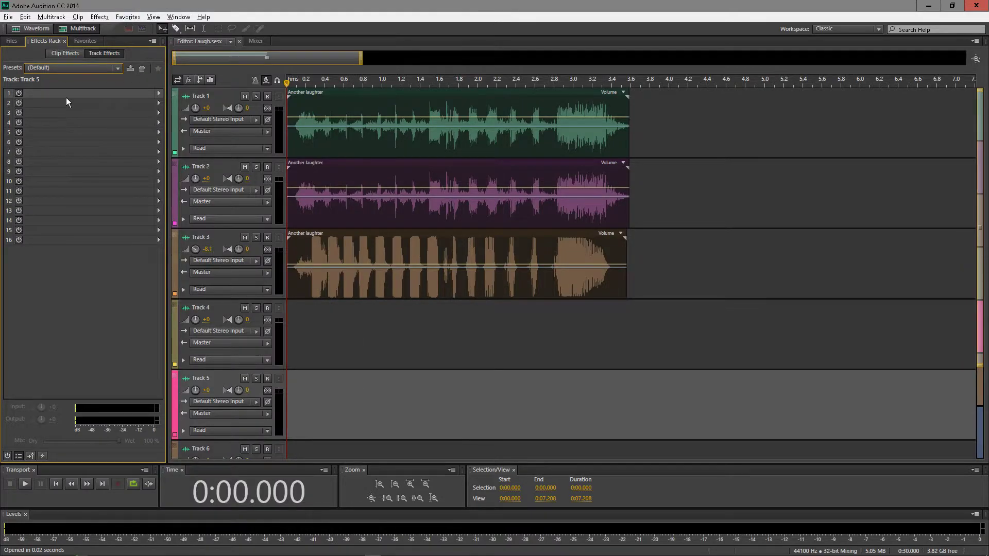
click(130, 17)
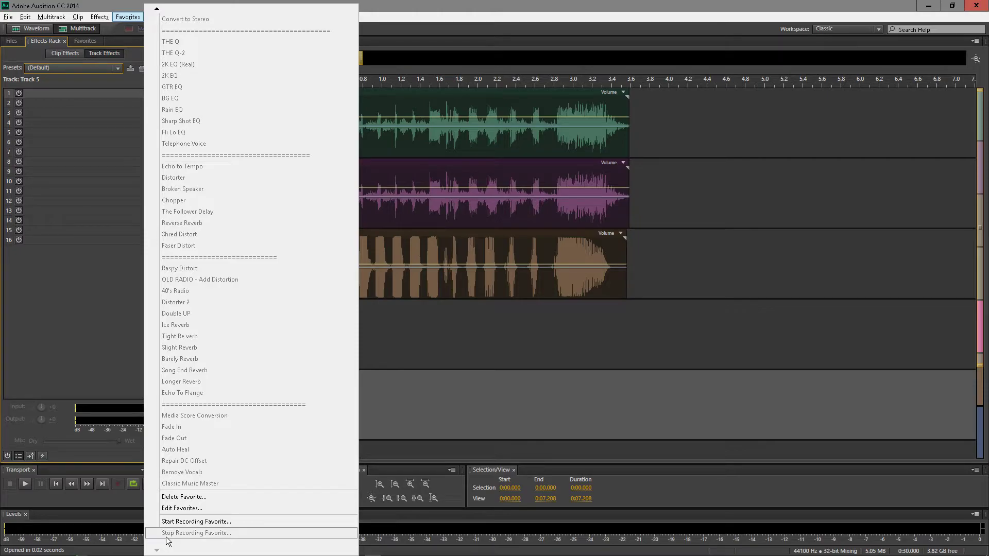
Open the Favorites panel and check the options for entries such as Dynamics - Thin.
click(173, 508)
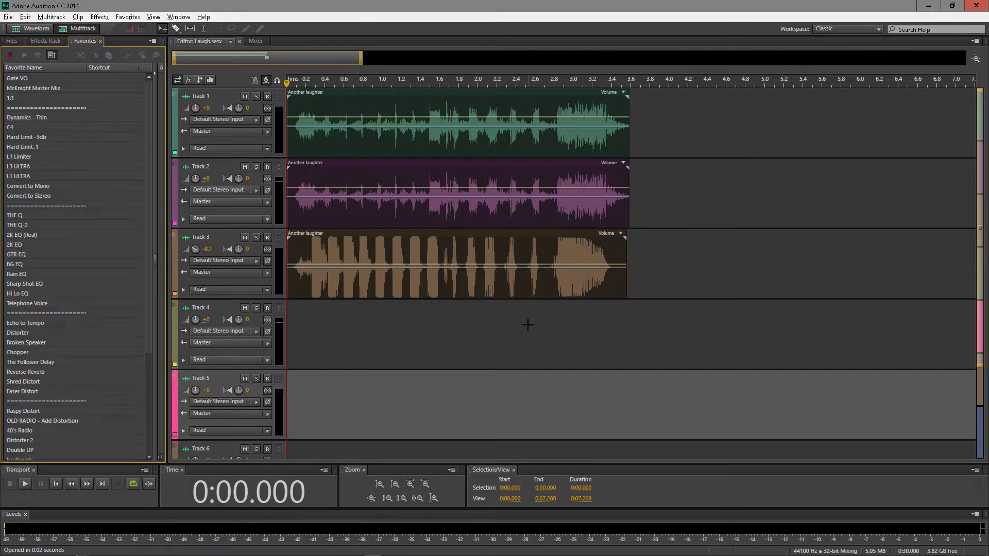
click(26, 107)
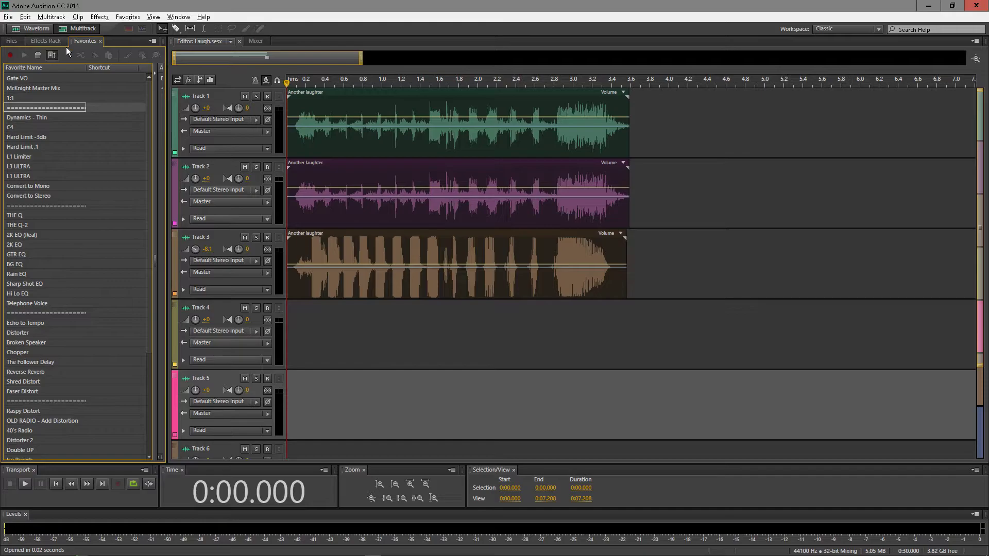
right_click(62, 110)
click(48, 116)
right_click(57, 117)
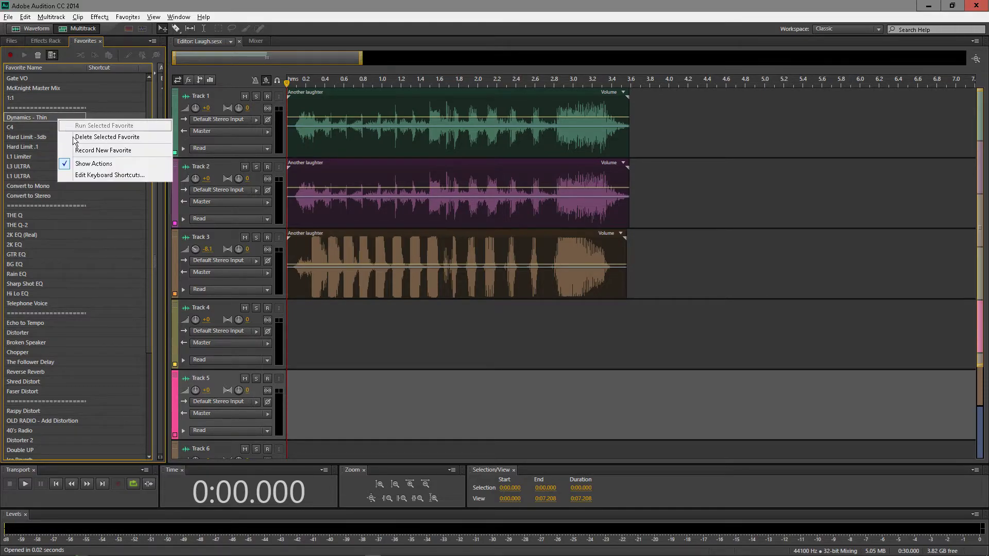
click(162, 99)
Widen the Favorites panel, view the Echo to Tempo actions, then show the Files list.
drag(167, 101, 479, 118)
drag(268, 131, 242, 131)
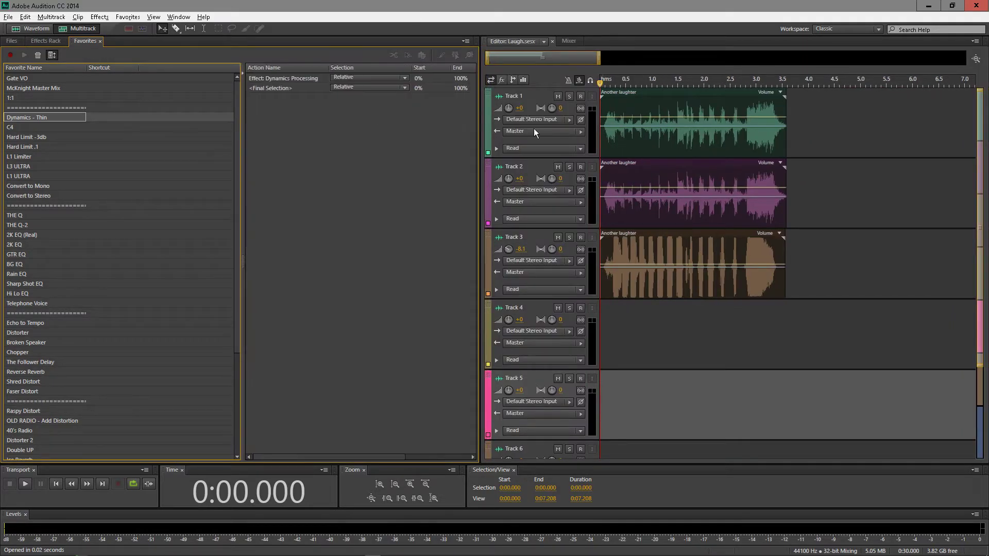
scroll(66, 161, down, 5)
click(61, 182)
scroll(63, 119, up, 5)
click(46, 41)
click(12, 41)
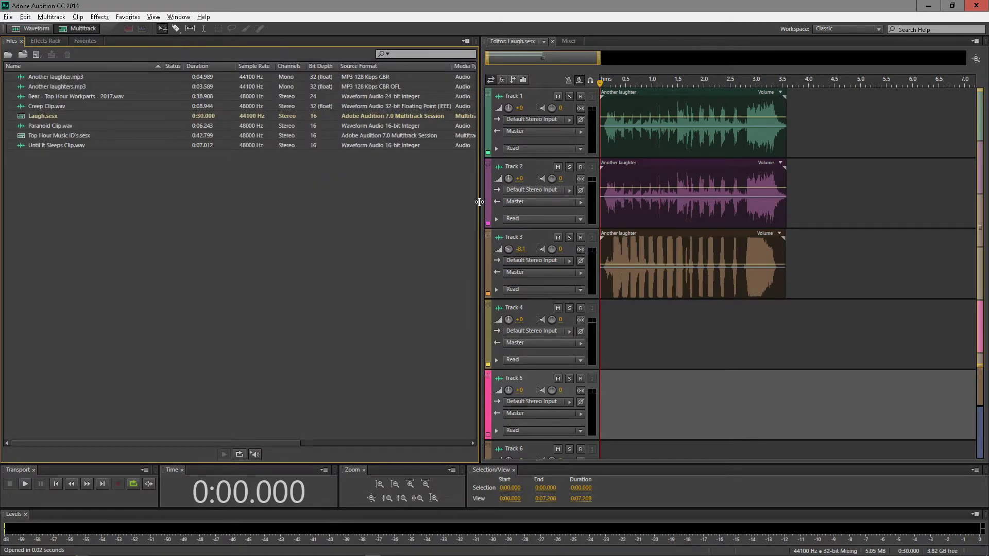
Narrow the Files panel, then solo Track 1 and play it briefly.
drag(477, 205, 189, 200)
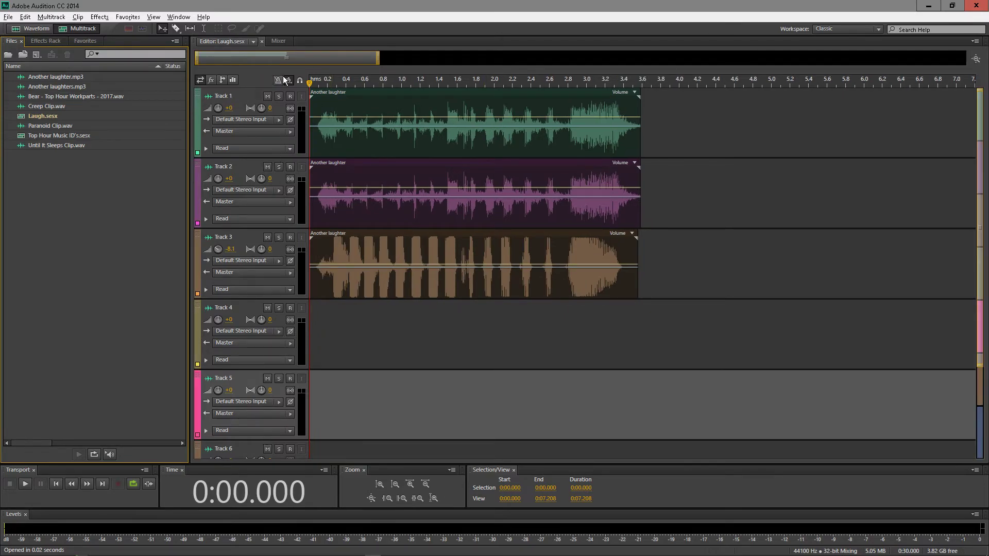
click(278, 96)
key(space)
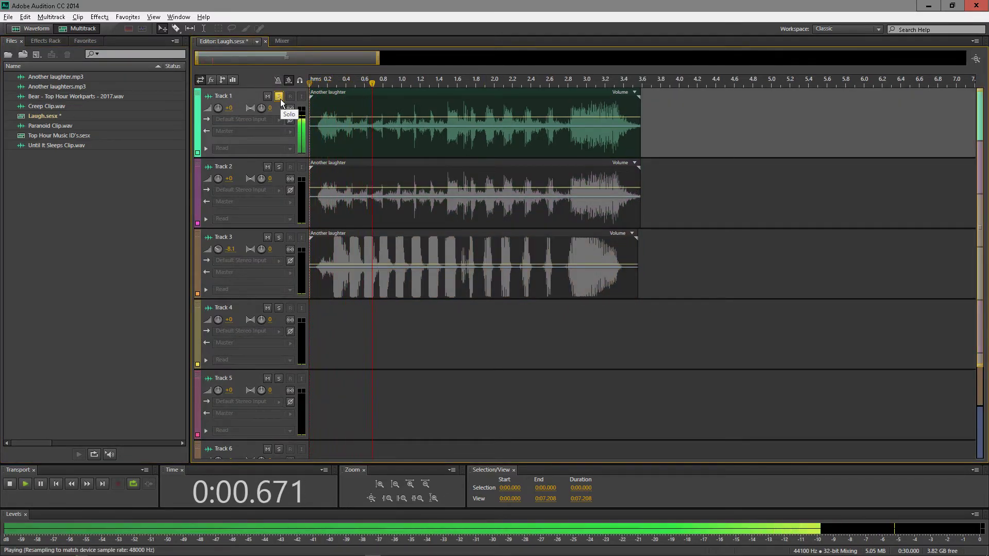
key(space)
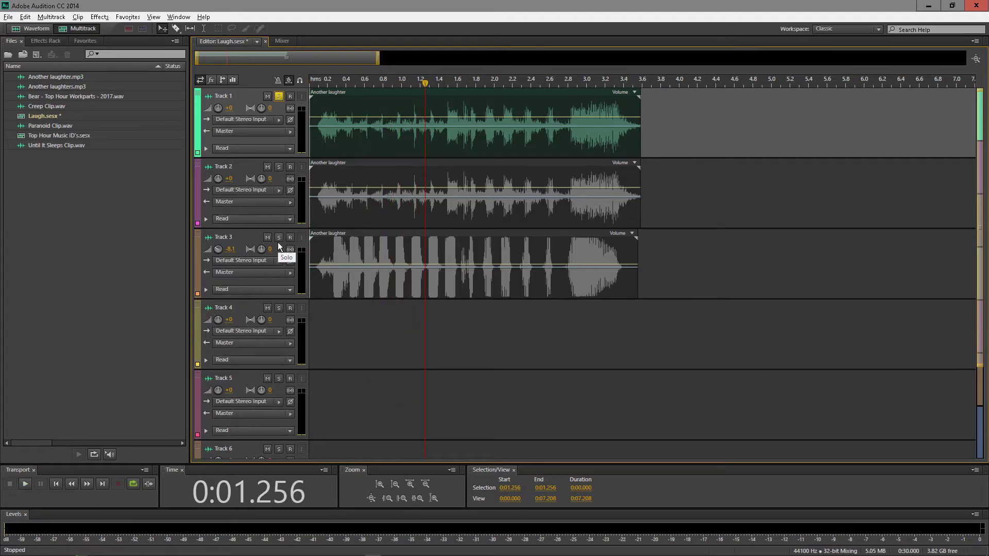
Leave only Track 3 soloed and play it on its own.
click(278, 238)
click(279, 167)
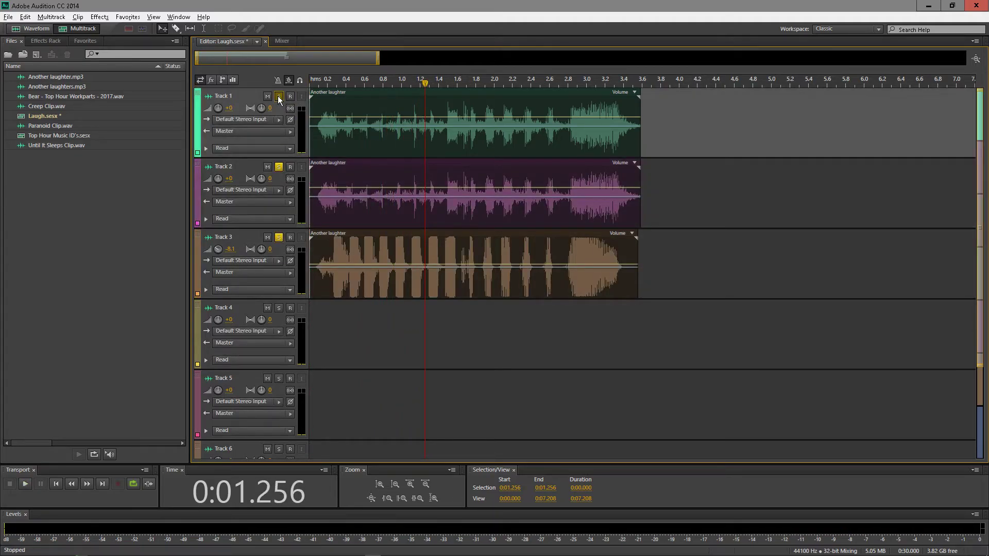
click(279, 96)
click(278, 167)
key(space)
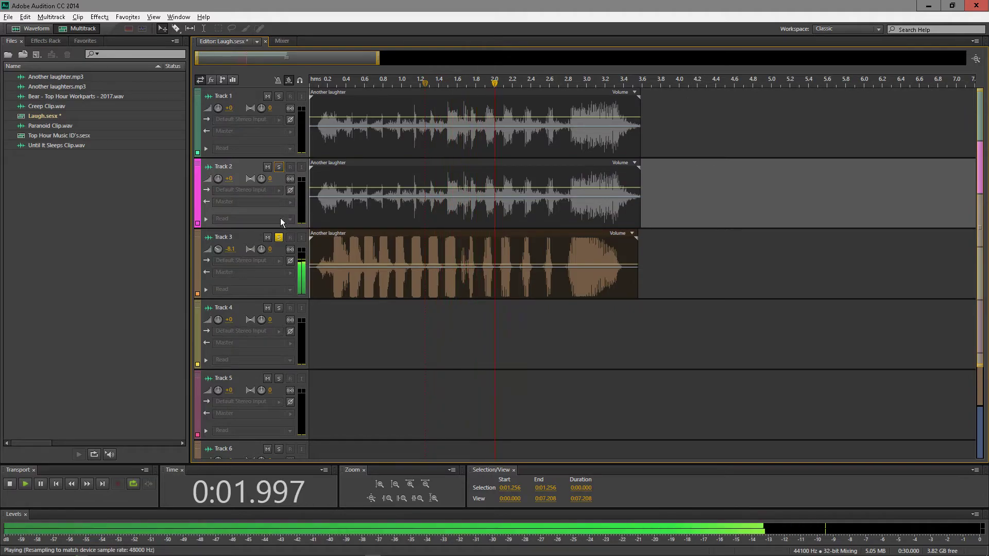
key(space)
Solo only Track 2 and play it from the start of the session.
click(278, 167)
click(278, 237)
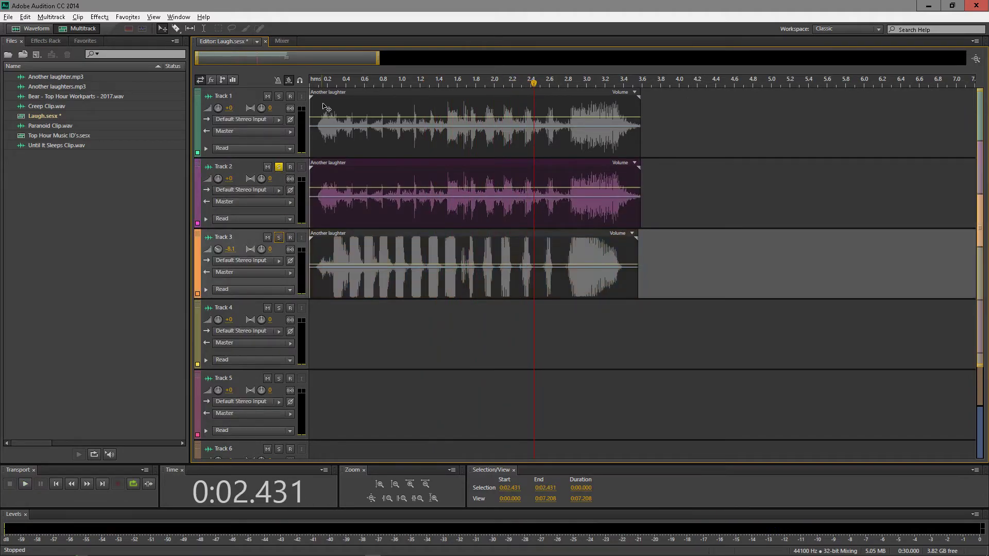
key(Home)
key(space)
Re-solo Track 3, return the playhead to the start, and play it alone.
key(space)
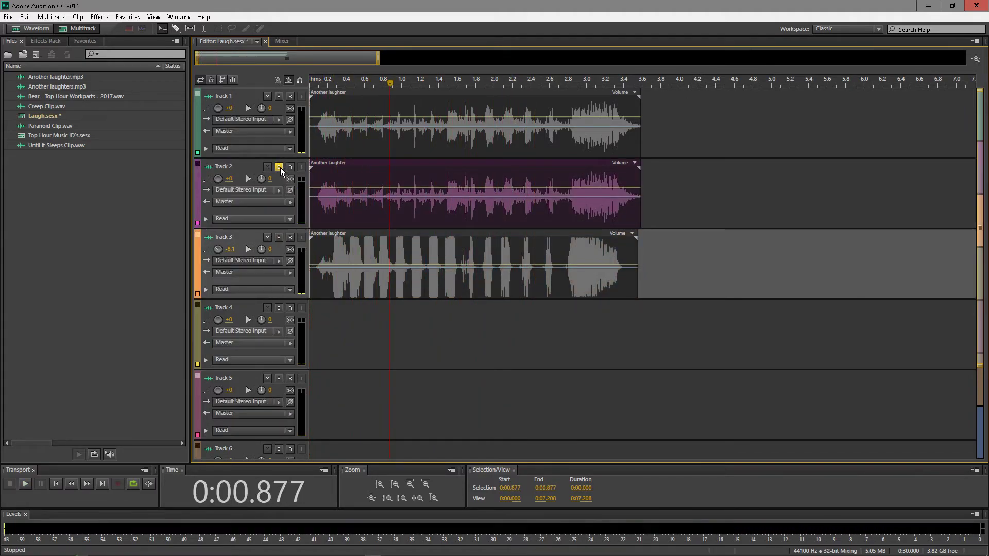
click(279, 167)
click(290, 238)
click(279, 238)
click(290, 238)
drag(364, 85, 298, 87)
key(Home)
key(space)
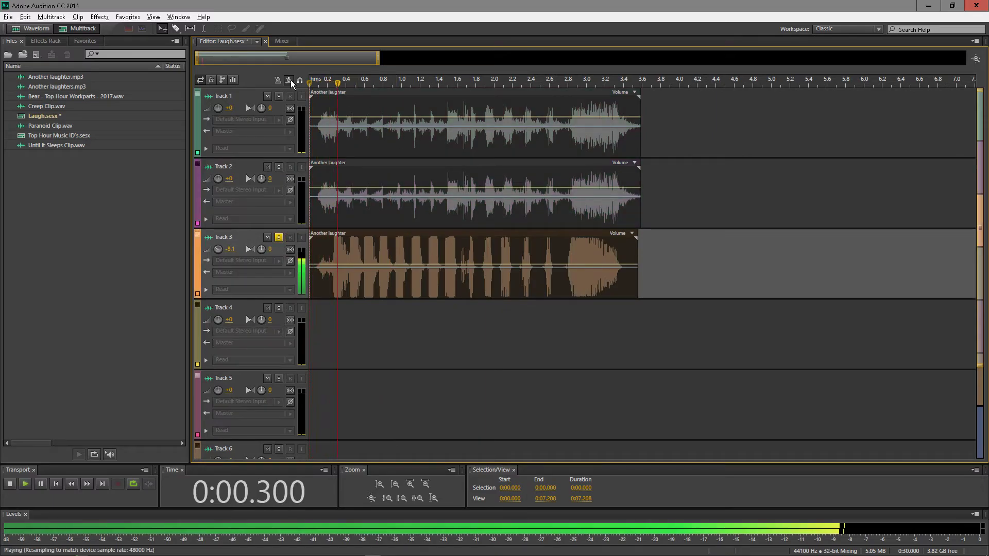
key(space)
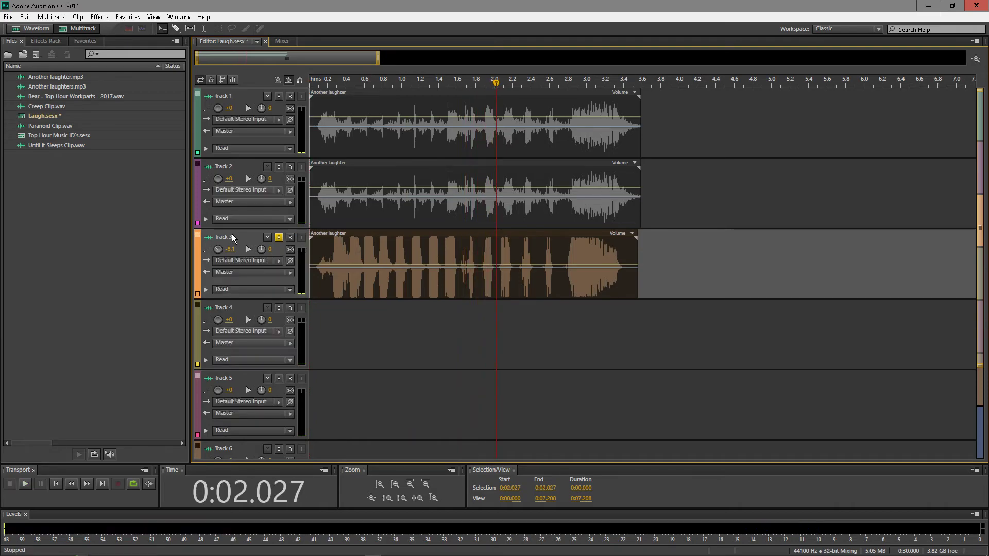
Turn off Track 3's Solo, then play all three laugh tracks from the beginning and stop.
click(133, 20)
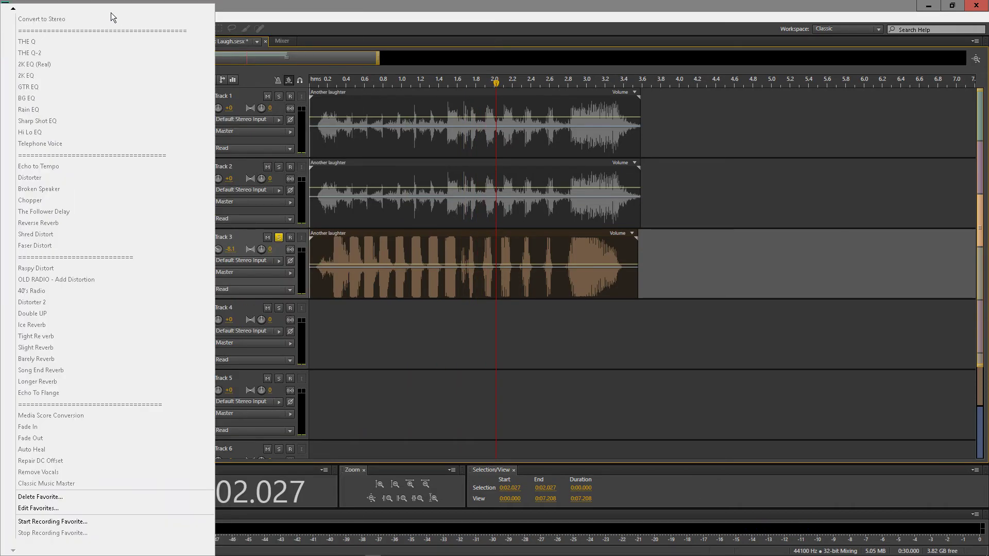
click(246, 6)
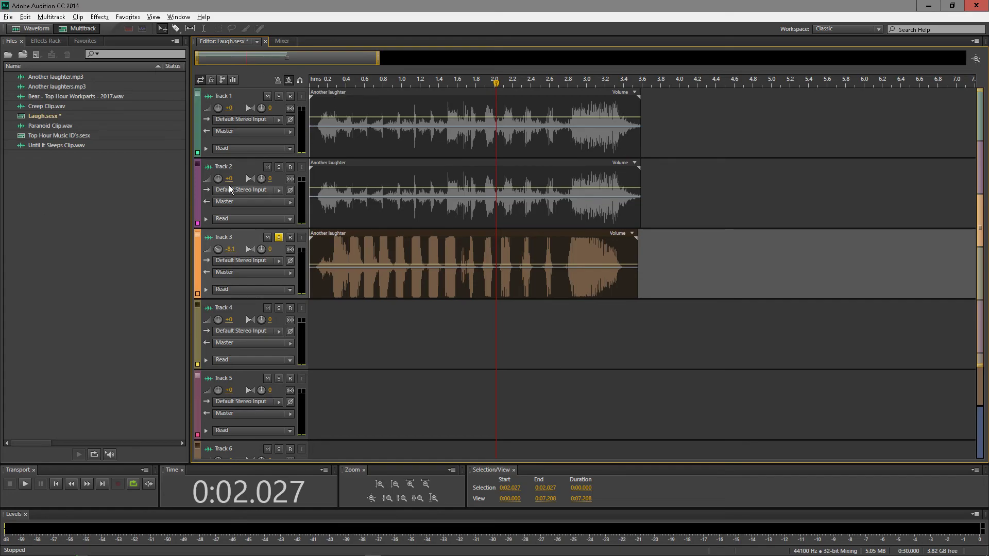
click(278, 238)
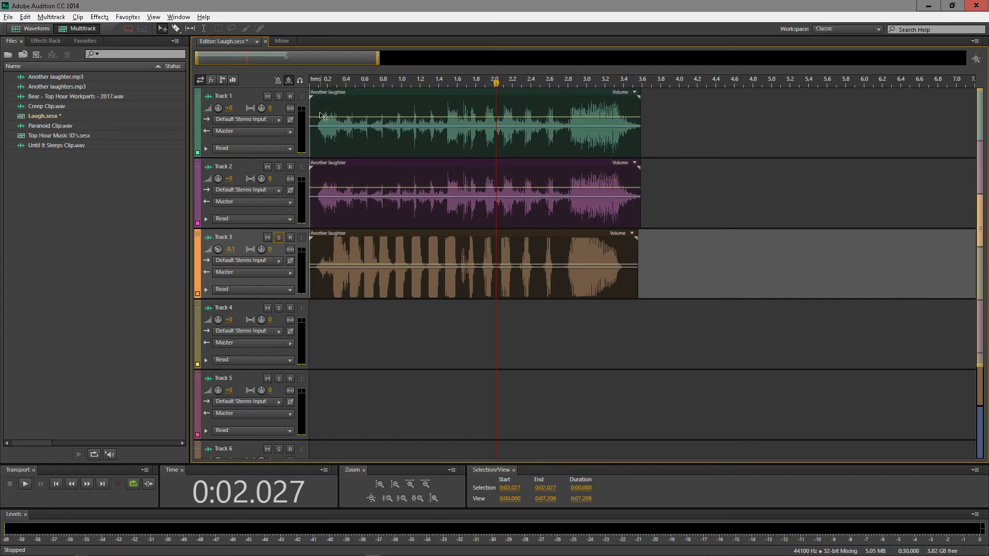
click(314, 94)
key(Home)
key(space)
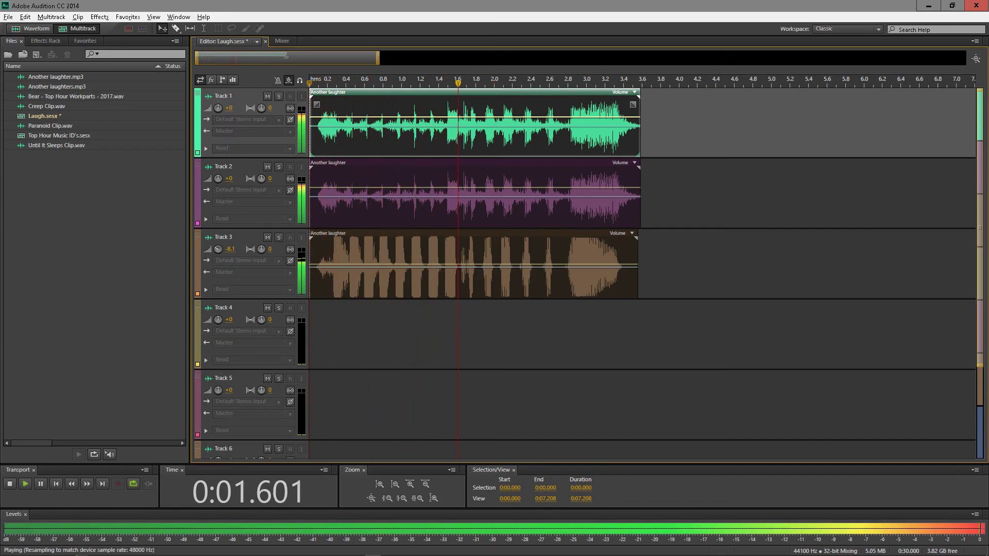
key(Home)
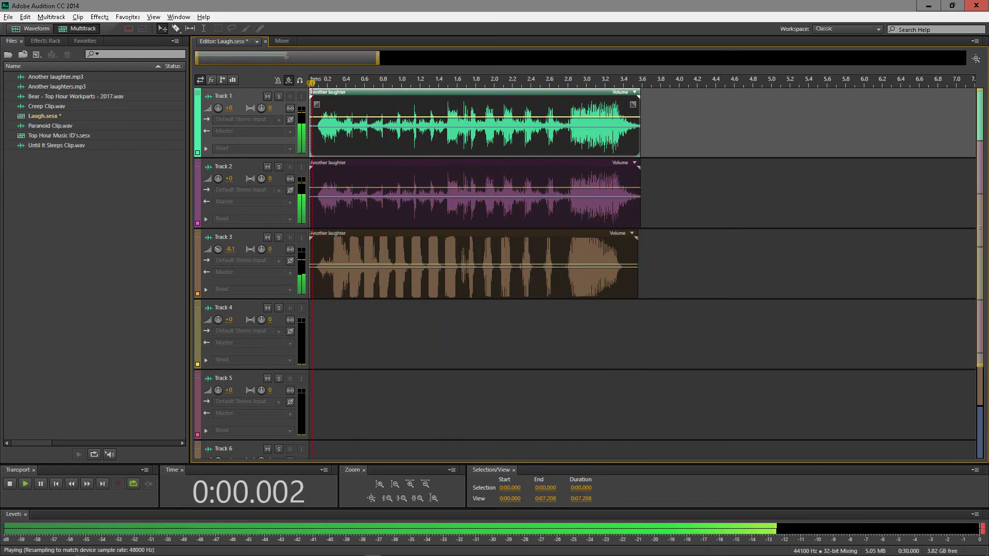
key(space)
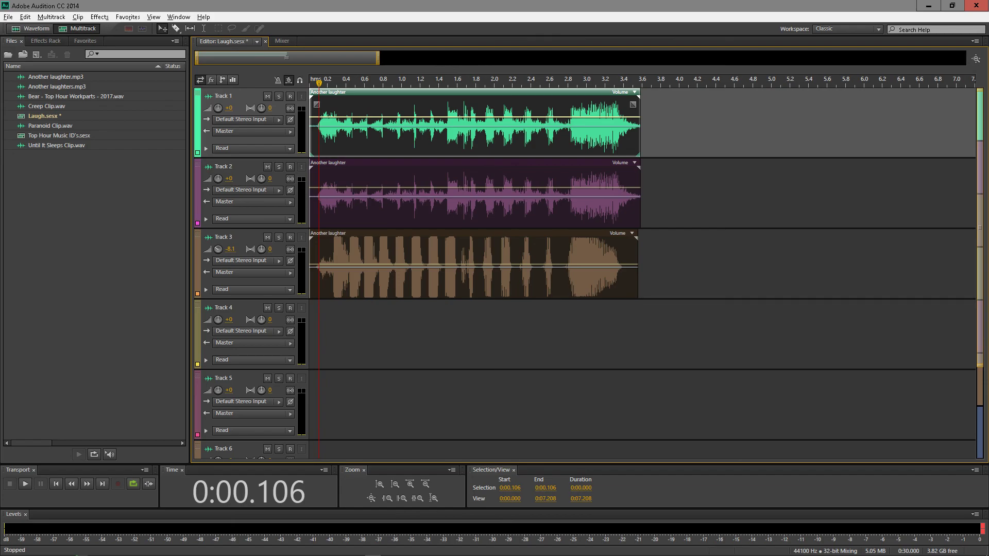